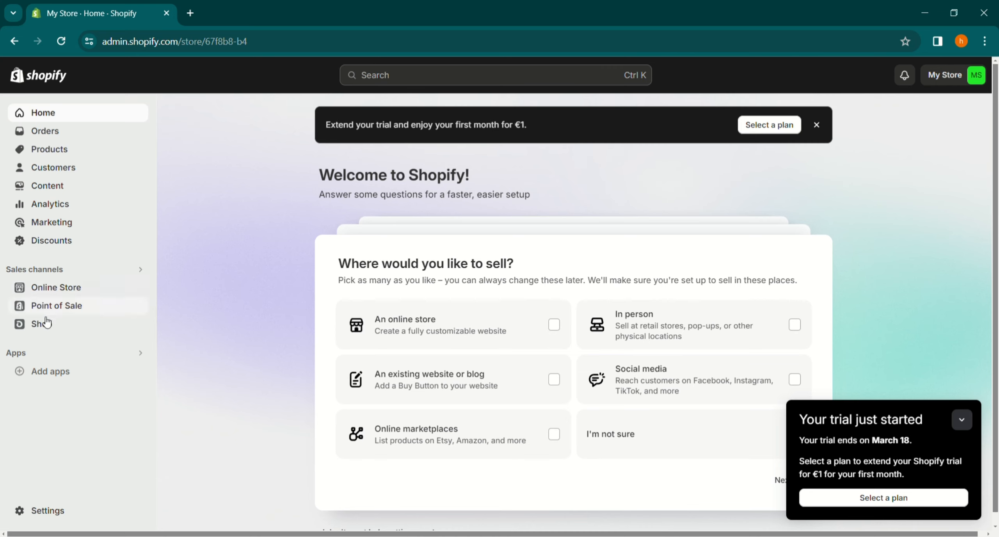
Step: Open the Shopify App Store from the store's app recommendations
left_click(51, 374)
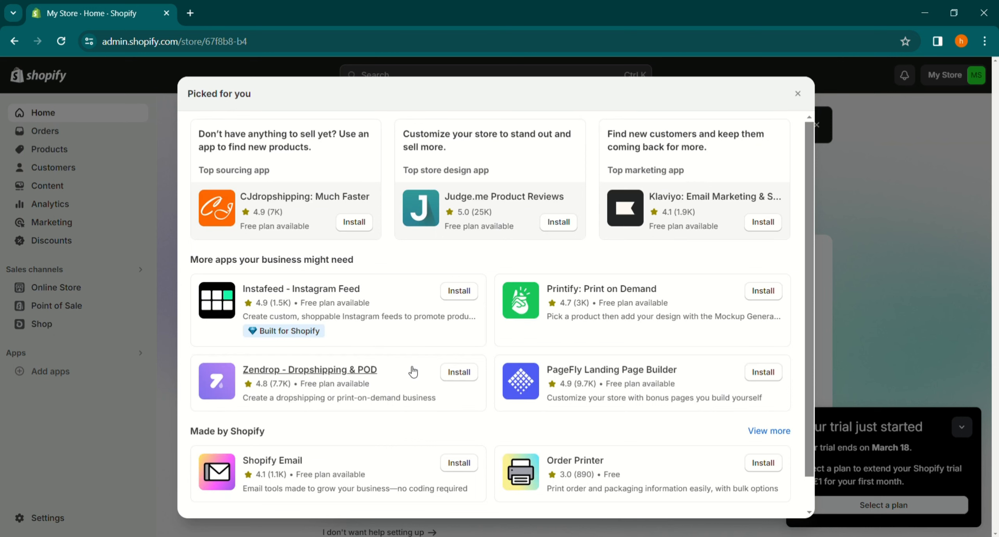
scroll(412, 371, "down", 2)
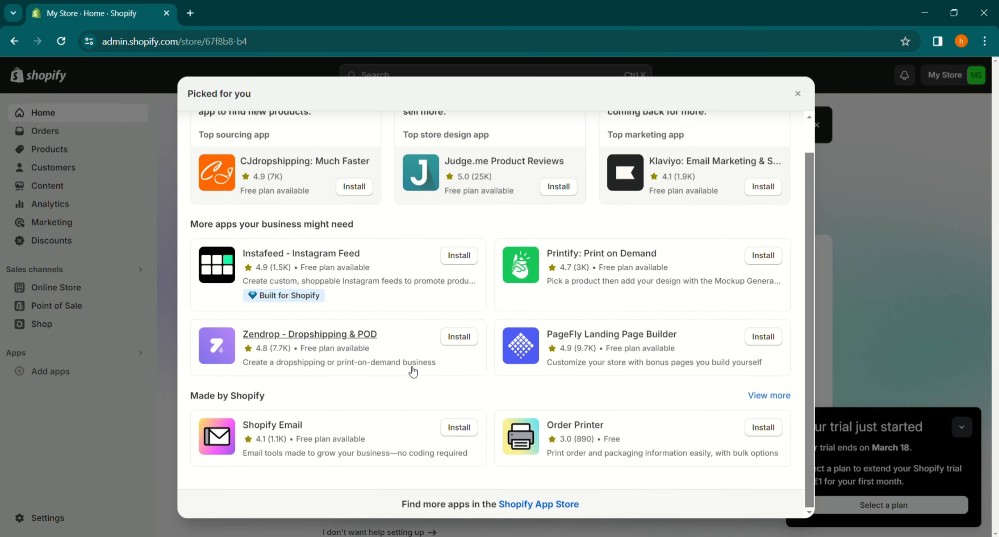
left_click(523, 507)
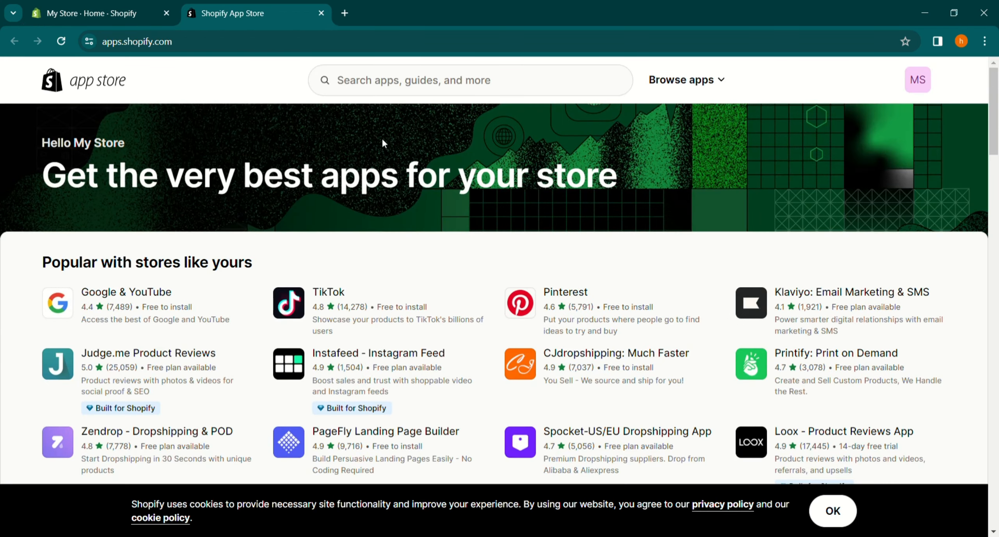
Step: Search the app store for tiktok pixel
left_click(355, 87)
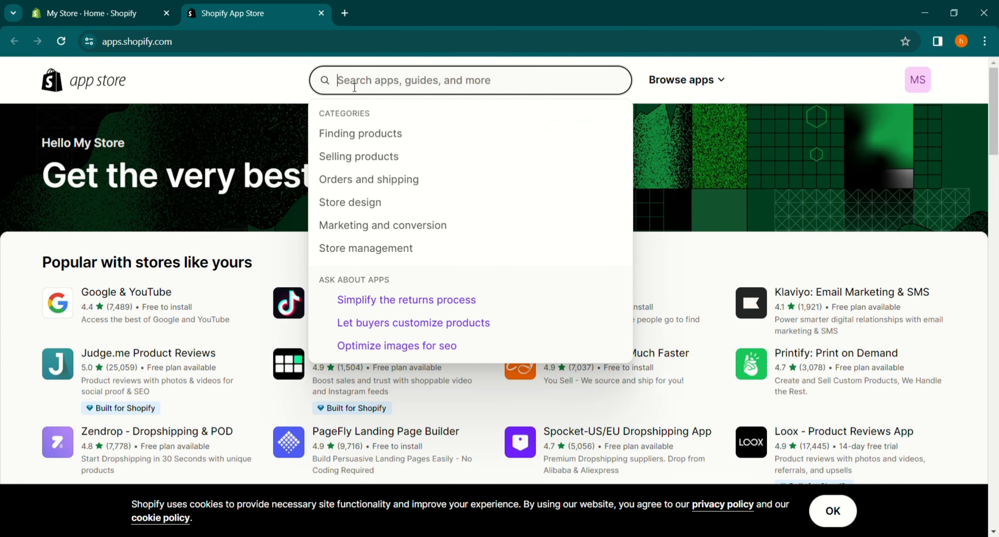
type("tikto")
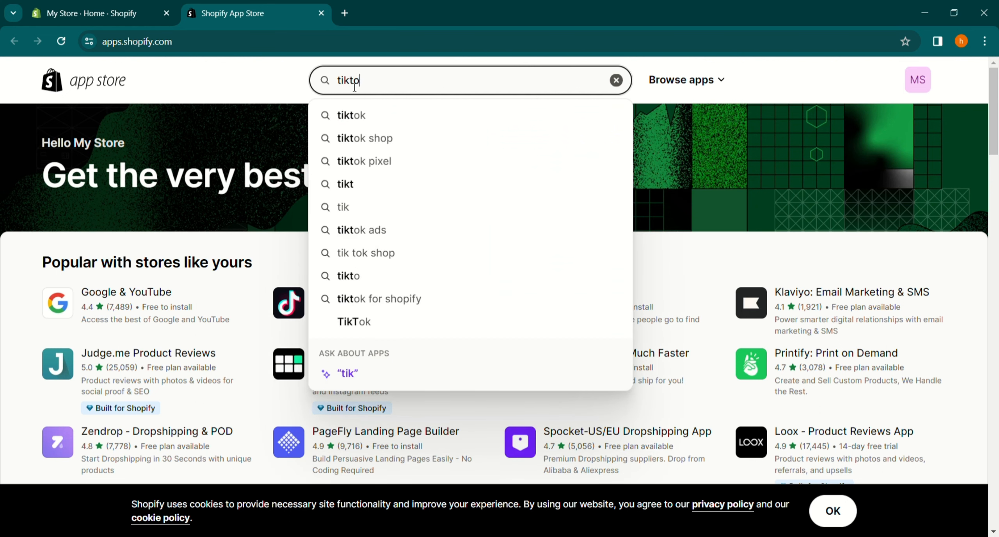
type("k p")
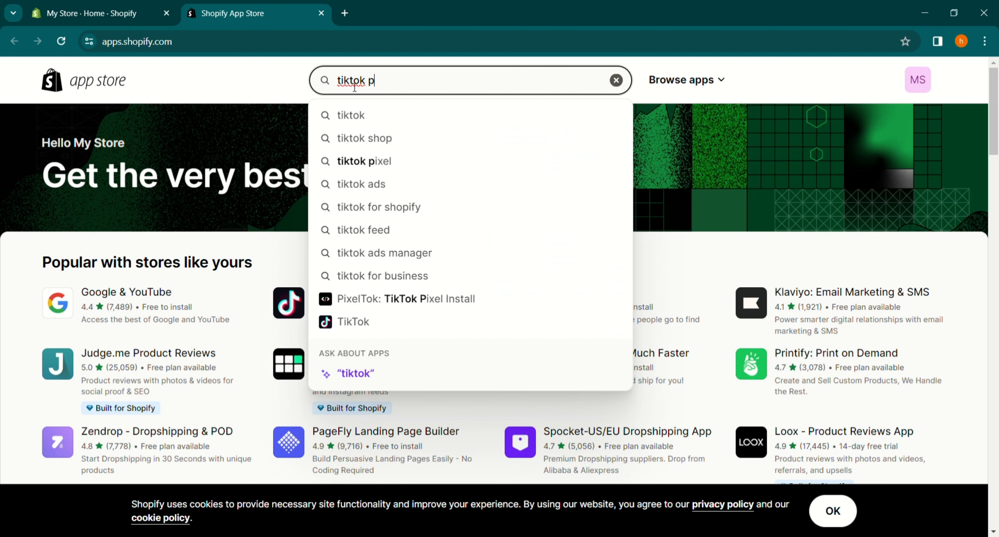
left_click(350, 115)
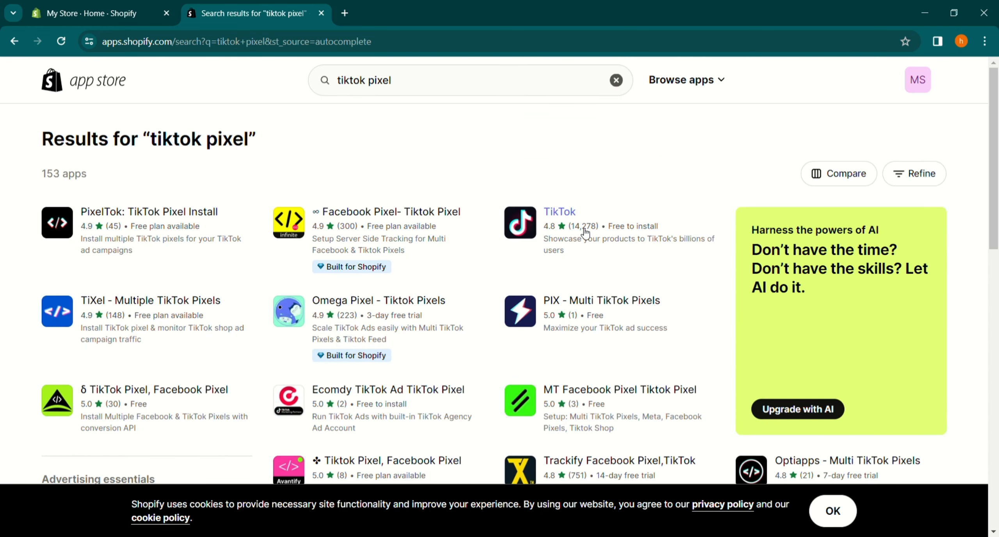
Step: Install the TikTok app by TikTok Inc. on the store and start its TikTok Marketing setup
left_click(557, 214)
left_click(147, 323)
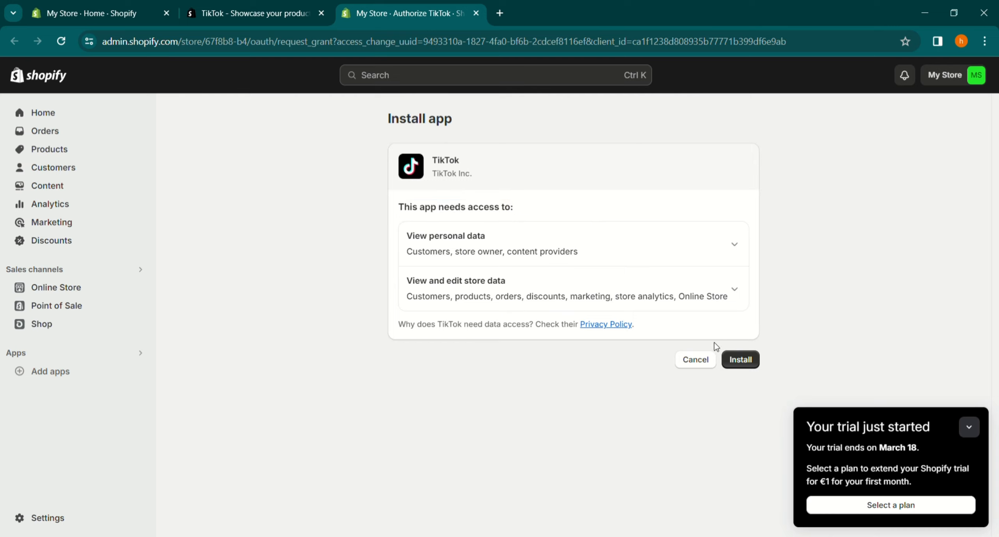
left_click(741, 359)
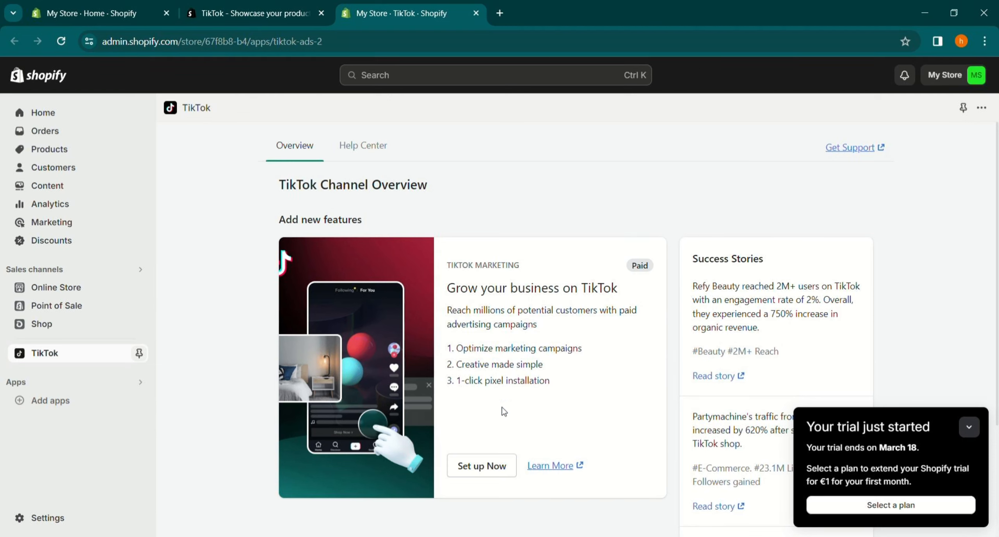
left_click(487, 471)
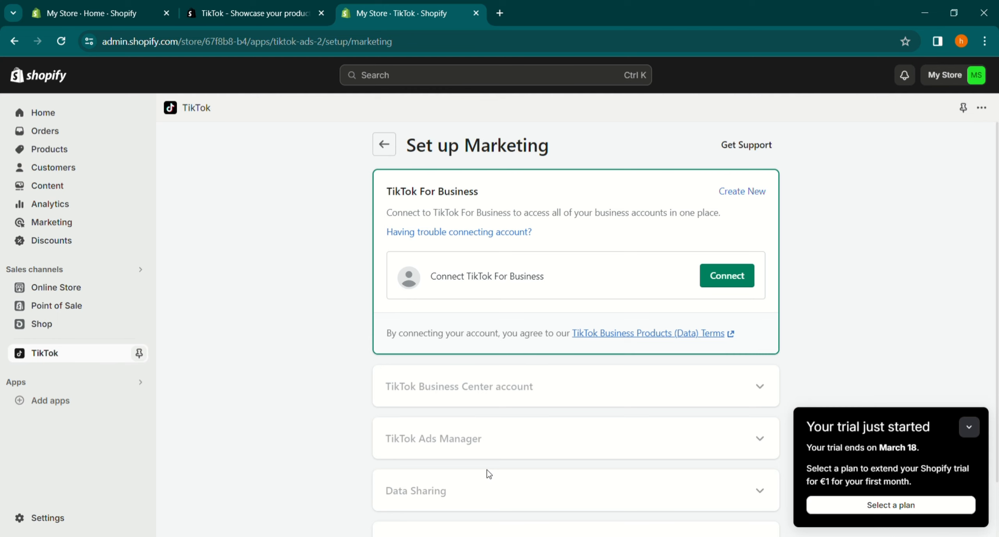
Step: Open business.tiktok.com in a new tab, view the TikTok For Business login page and close the tab
key("ctrl+t")
type("business")
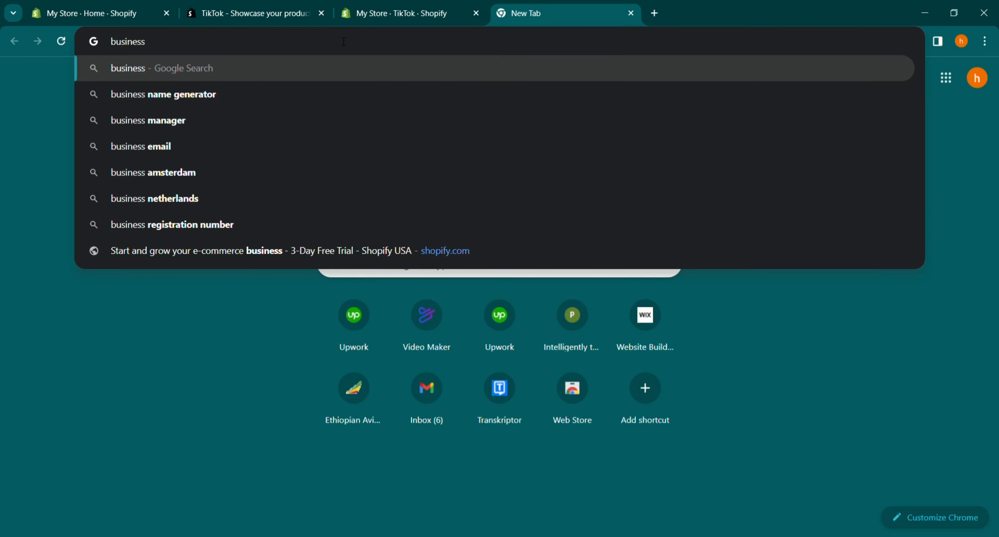
type(".tikt")
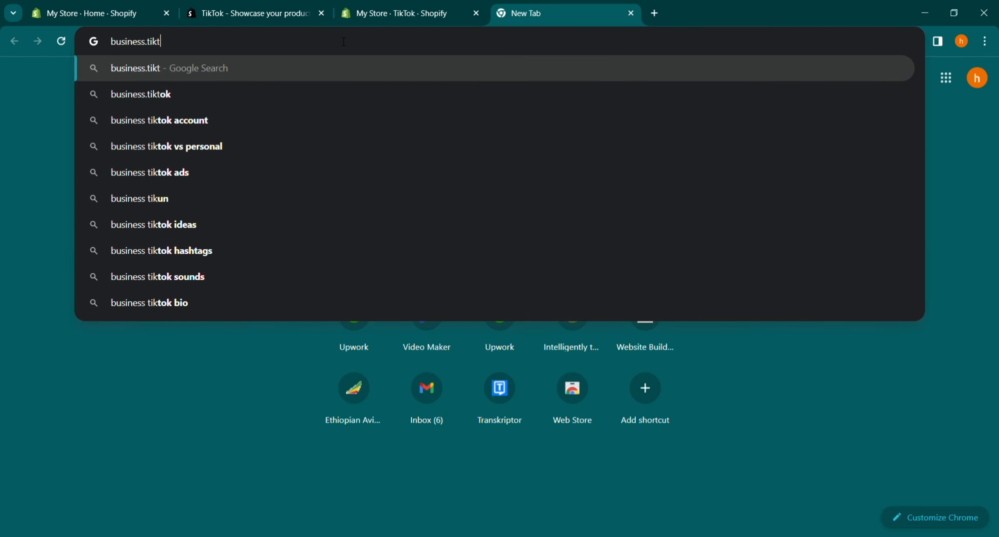
type("ok.com")
key("Return")
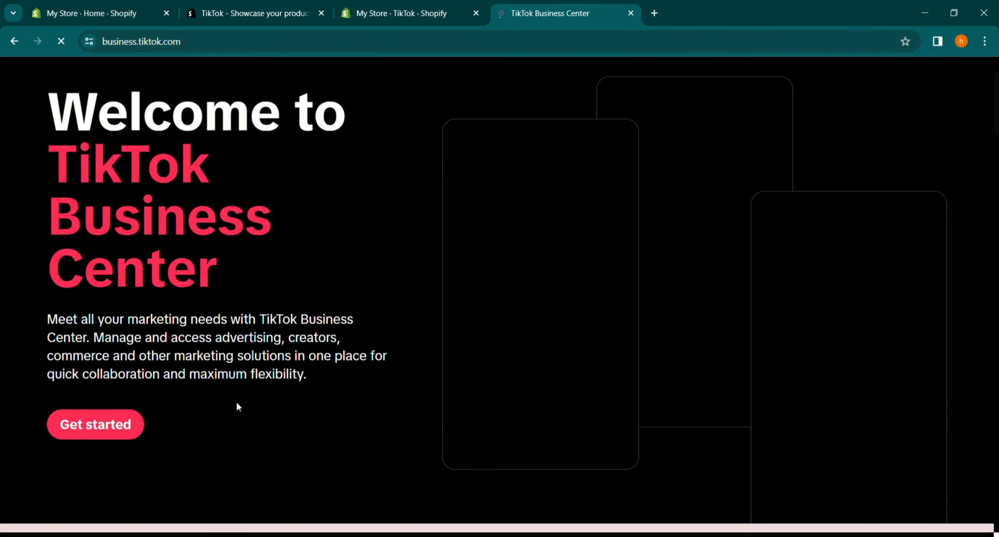
left_click(97, 425)
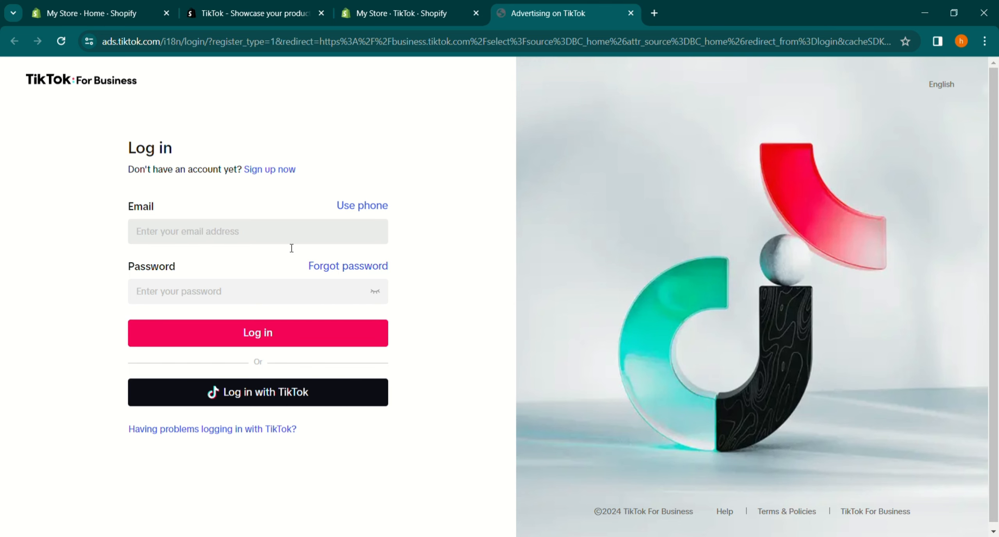
left_click(279, 240)
left_click(631, 13)
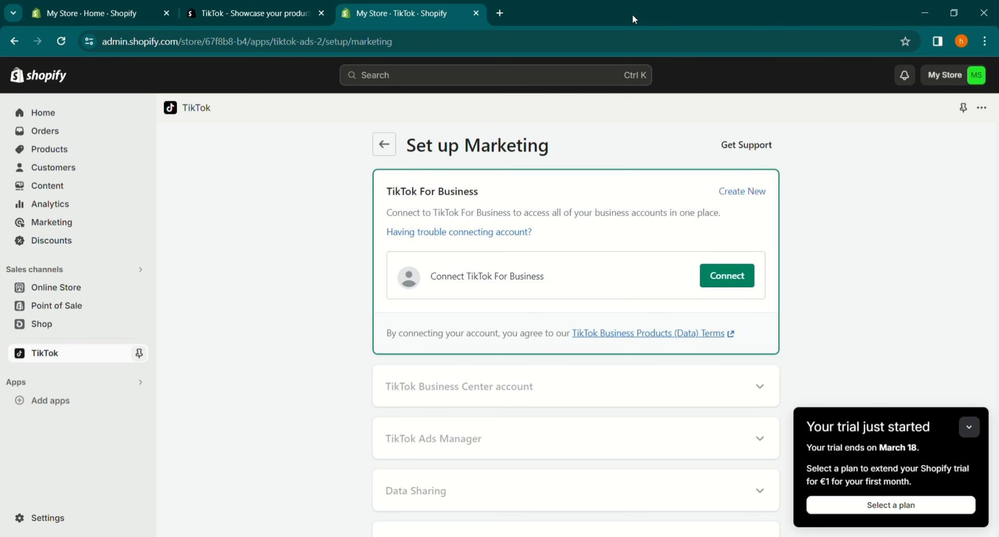
Step: Connect the TikTok For Business account to Shopify, checking the open TikTok Business Center pages
left_click(727, 275)
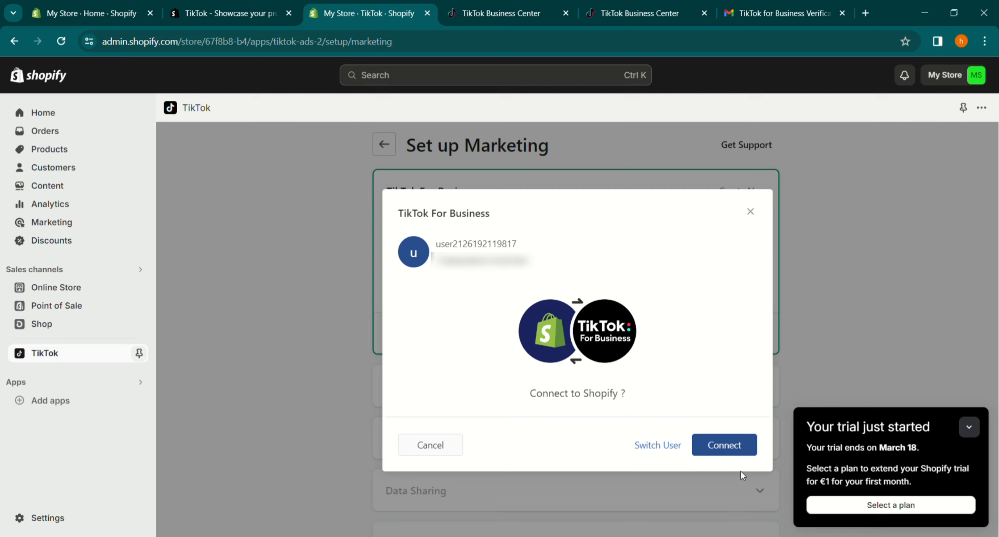
left_click(624, 13)
left_click(531, 5)
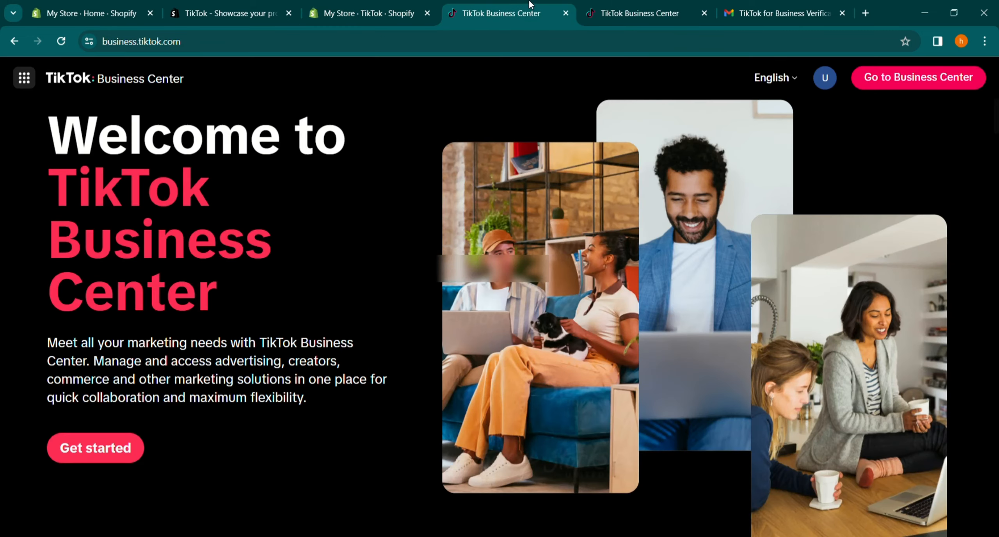
left_click(399, 5)
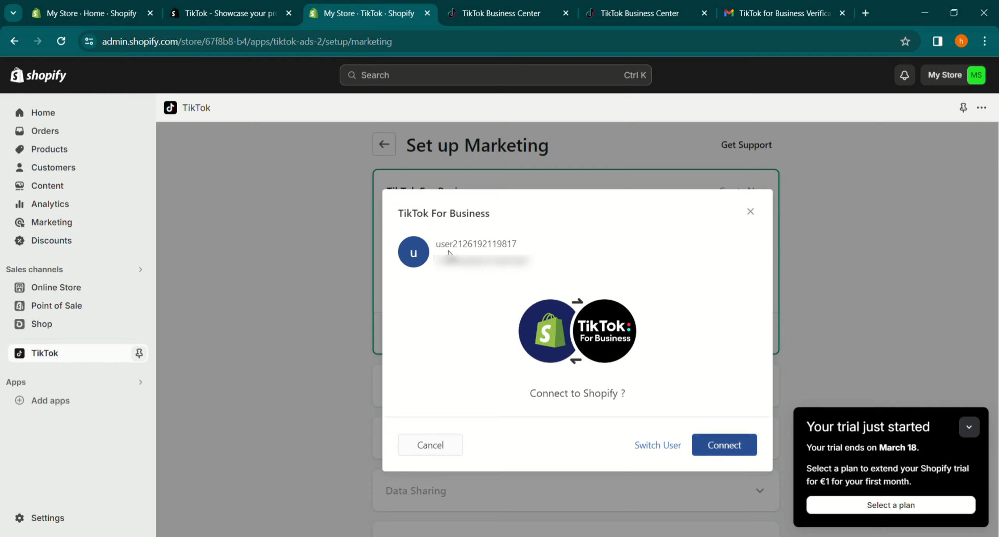
left_click(726, 448)
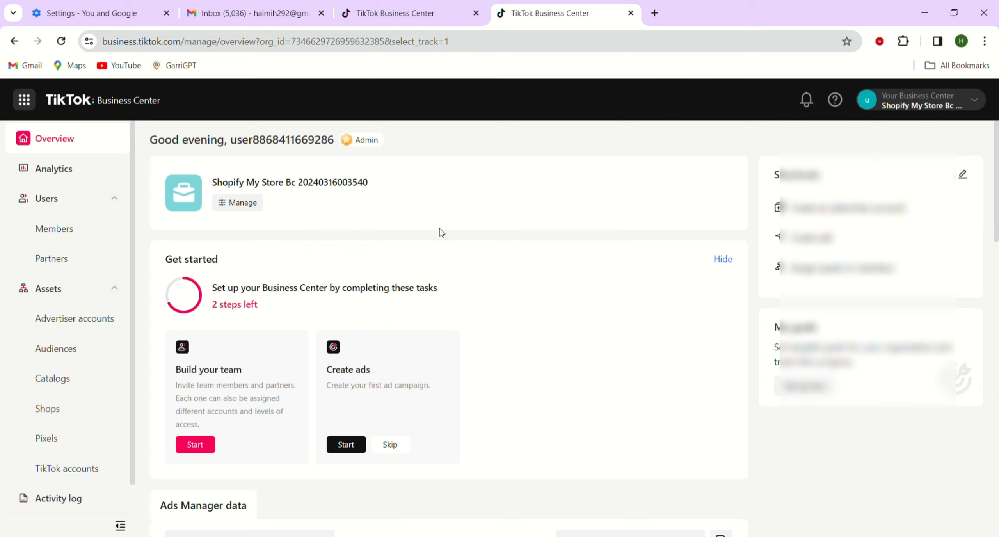
Step: Select the store's Ads Manager account on the TikTok For Business account selection page
mouse_move(902, 107)
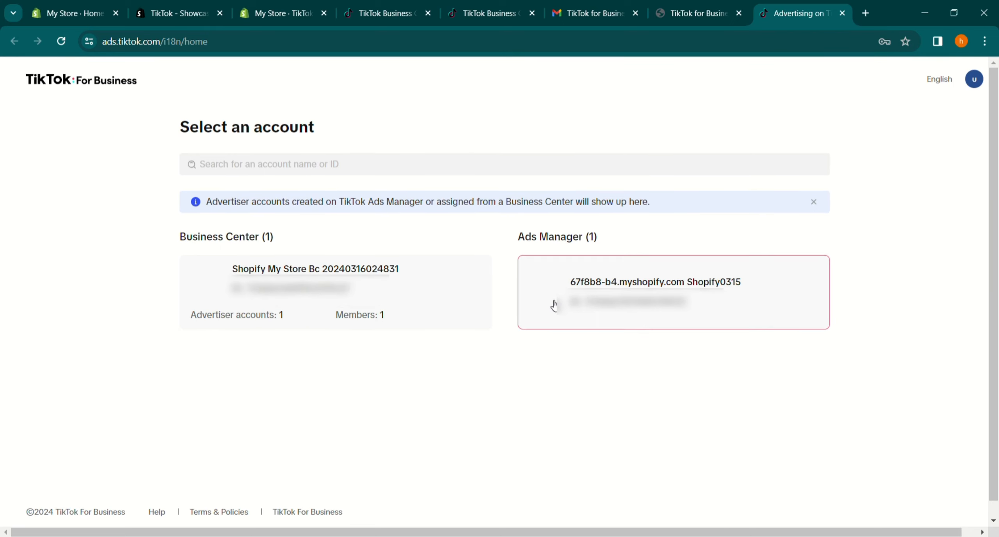
left_click(554, 305)
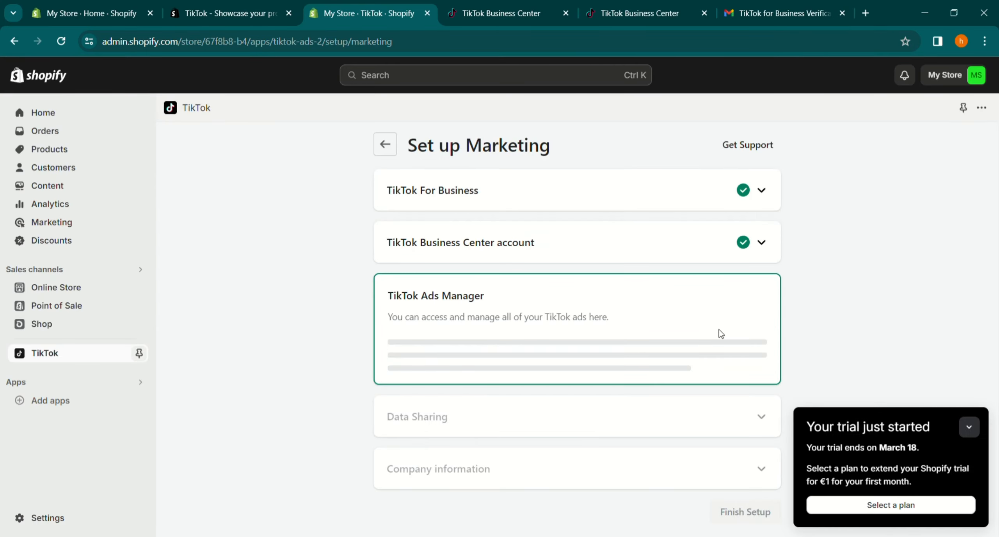
Step: Sign up for a TikTok Ads Manager account with the TikTok ads terms accepted and connect it to the store
left_click(721, 360)
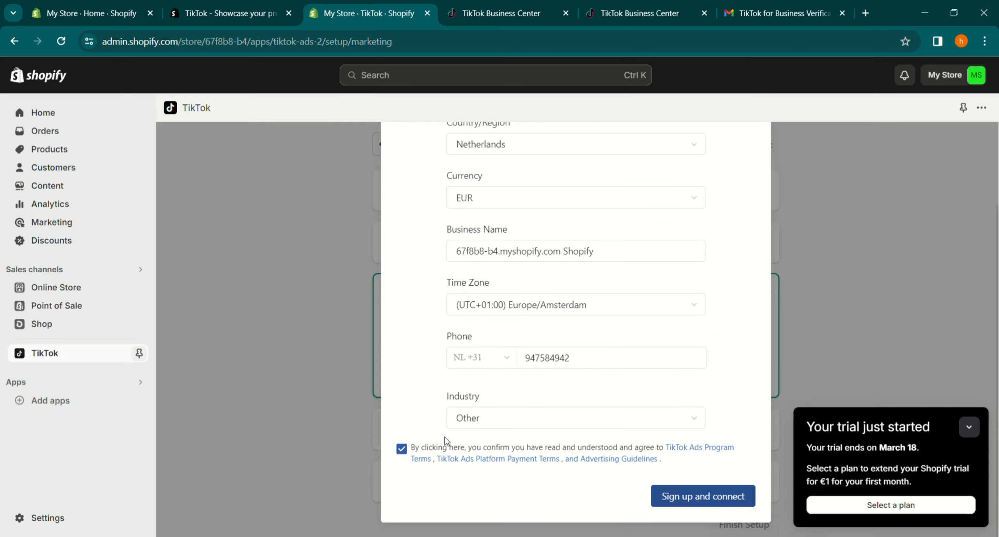
left_click(447, 445)
left_click(750, 501)
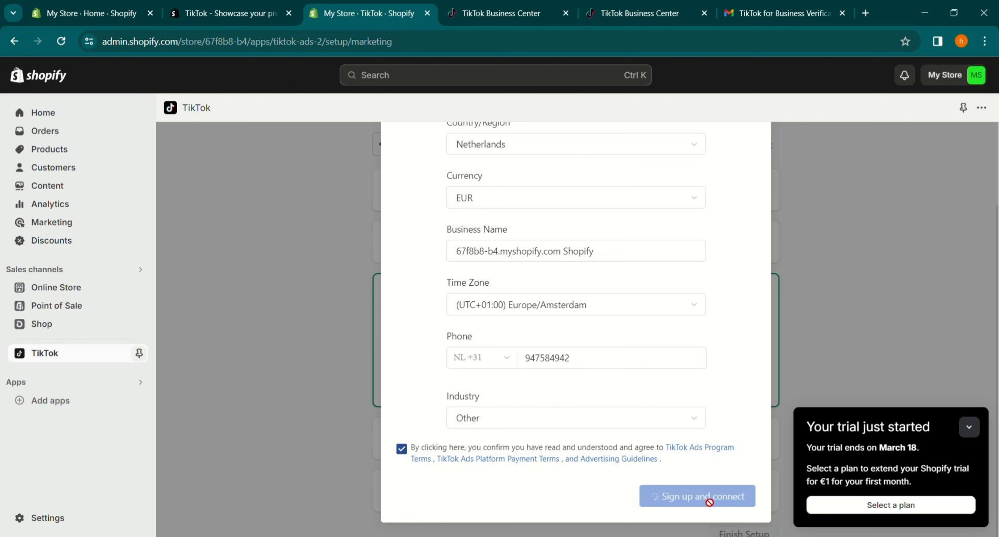
Step: Open ads.tiktok.com in a new tab and get started with TikTok Ads
left_click(865, 12)
type("ADS.")
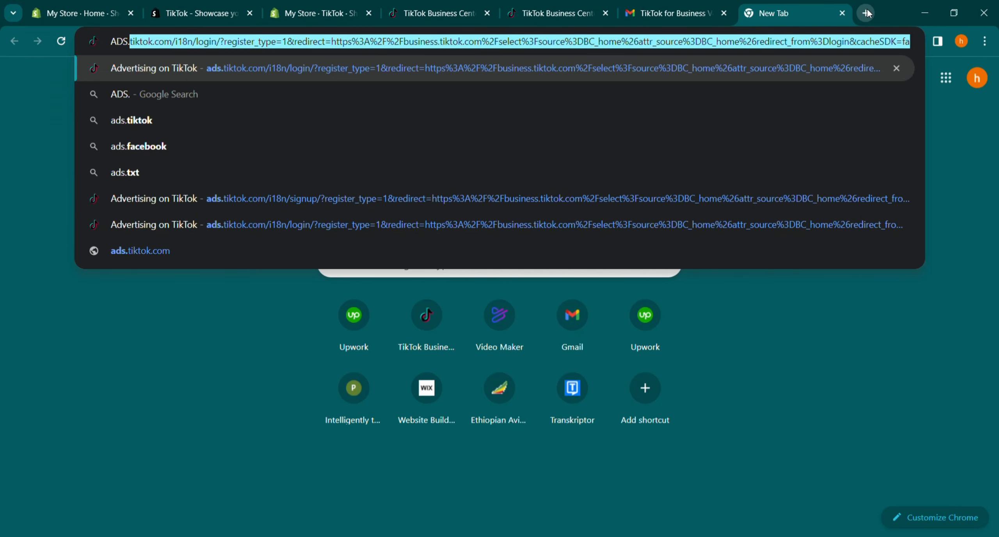
type("TIKT")
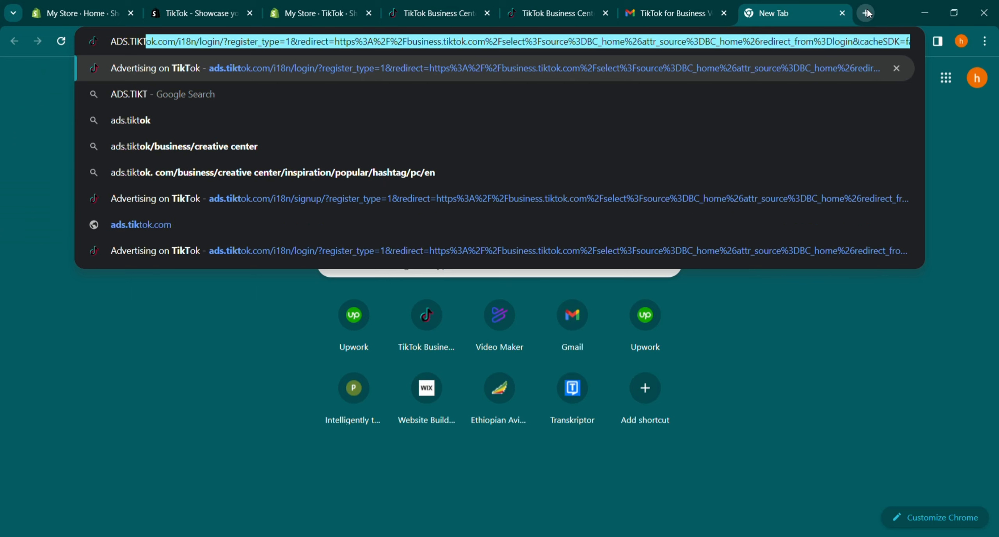
type("OK.")
key("Return")
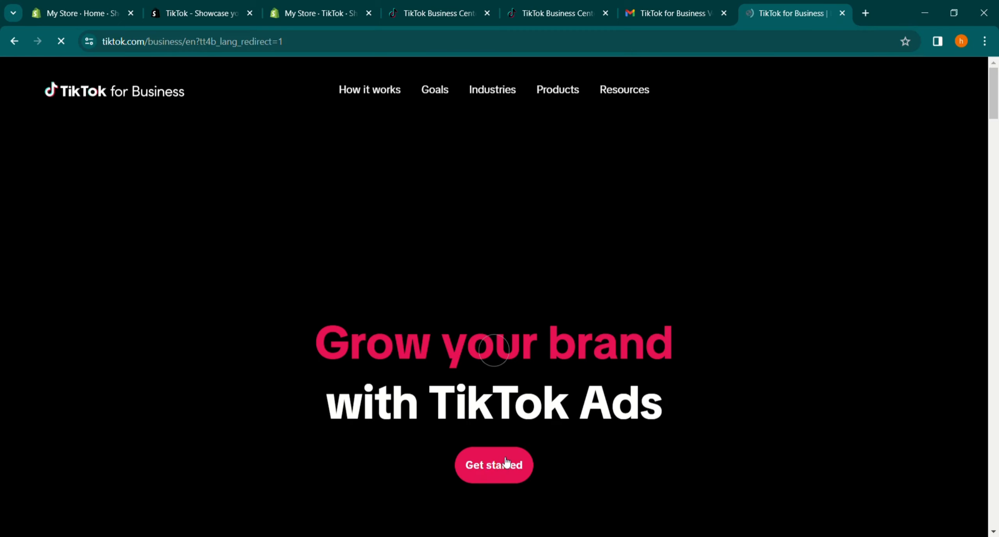
left_click(505, 463)
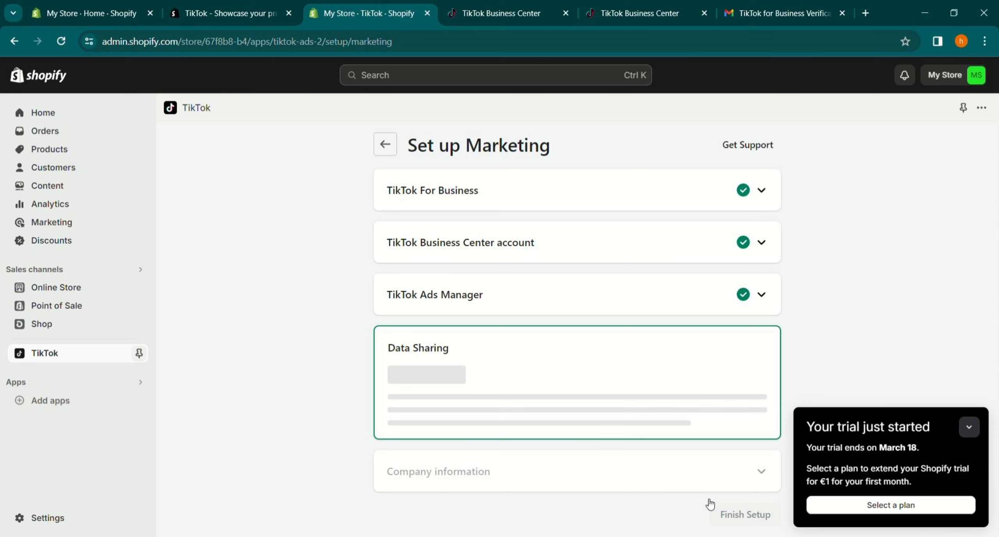
Step: Confirm Maximum data sharing with the existing TikTok Pixel for Shopify and finish the marketing setup
scroll(710, 504, "down", 3)
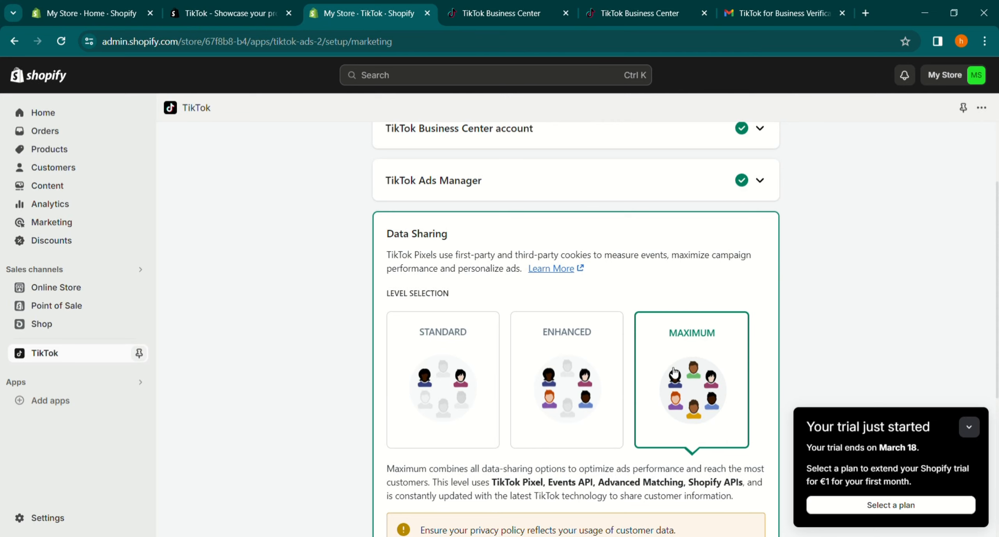
scroll(676, 380, "down", 2)
scroll(676, 343, "down", 1)
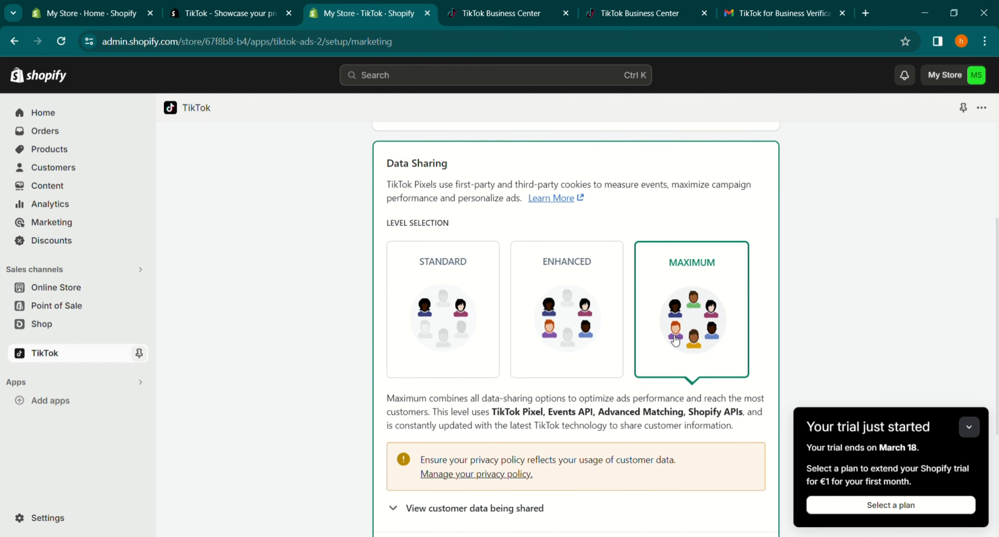
scroll(675, 340, "down", 2)
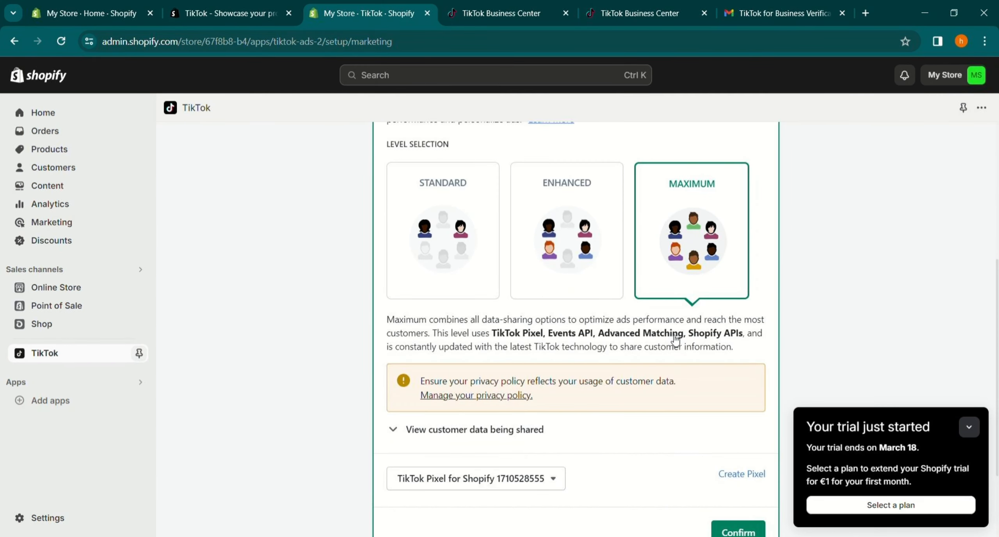
scroll(664, 338, "down", 1)
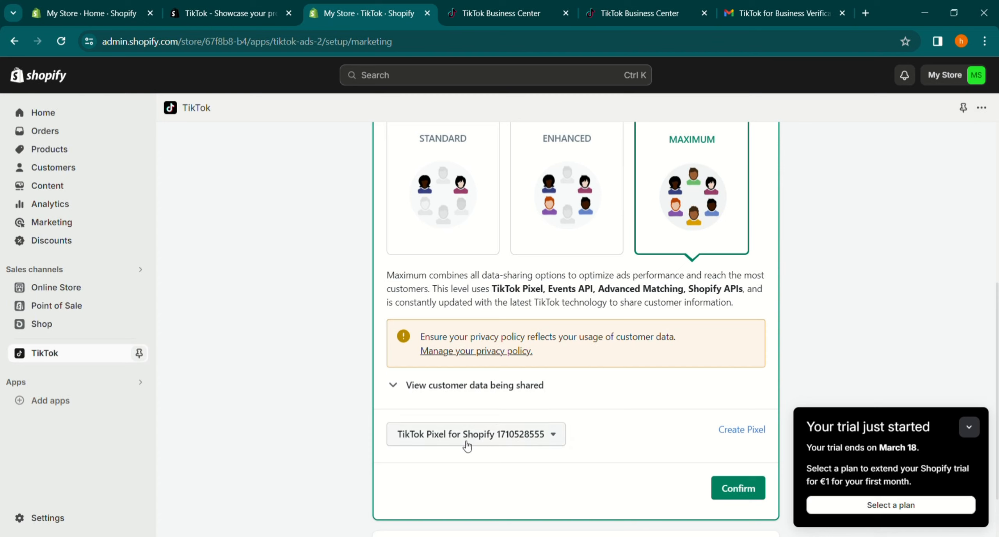
left_click(556, 439)
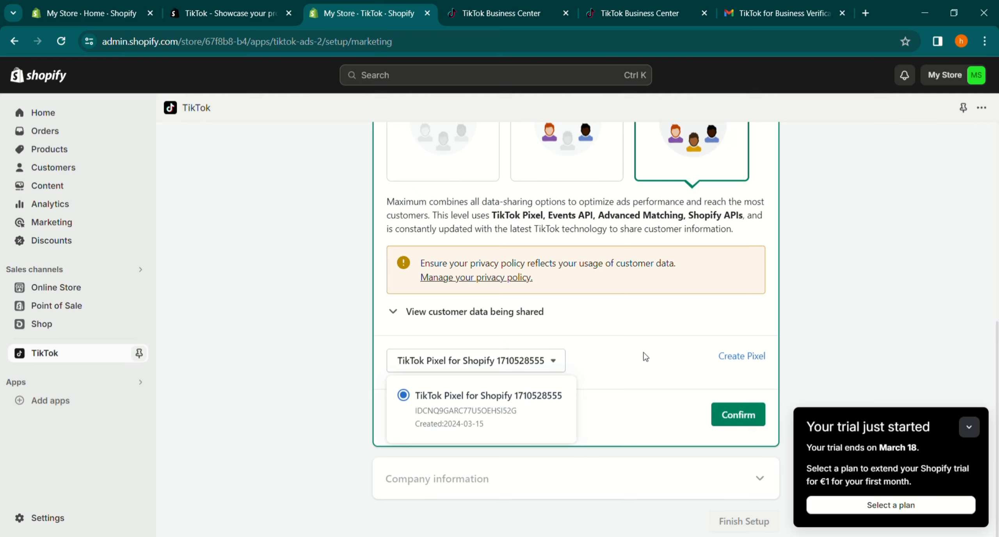
left_click(611, 359)
left_click(726, 415)
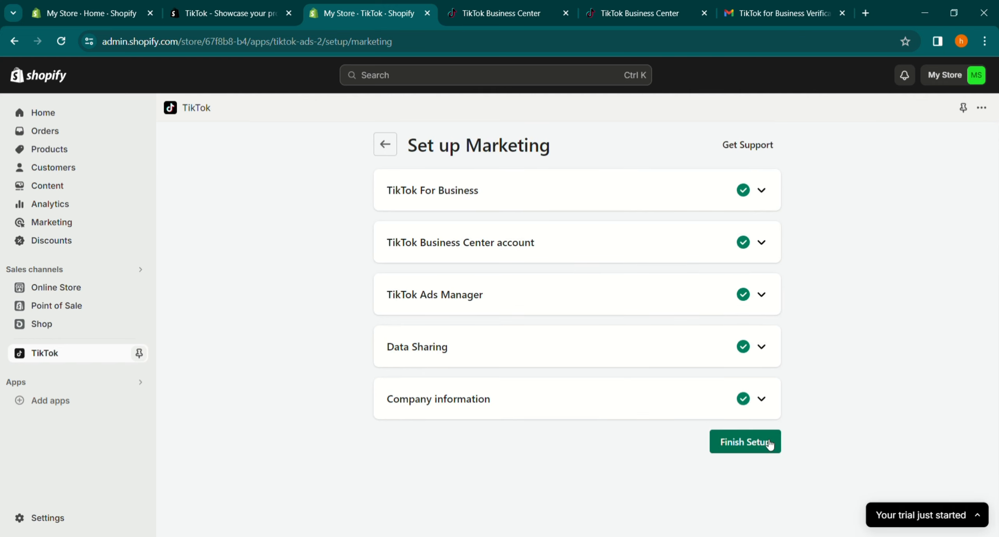
left_click(737, 445)
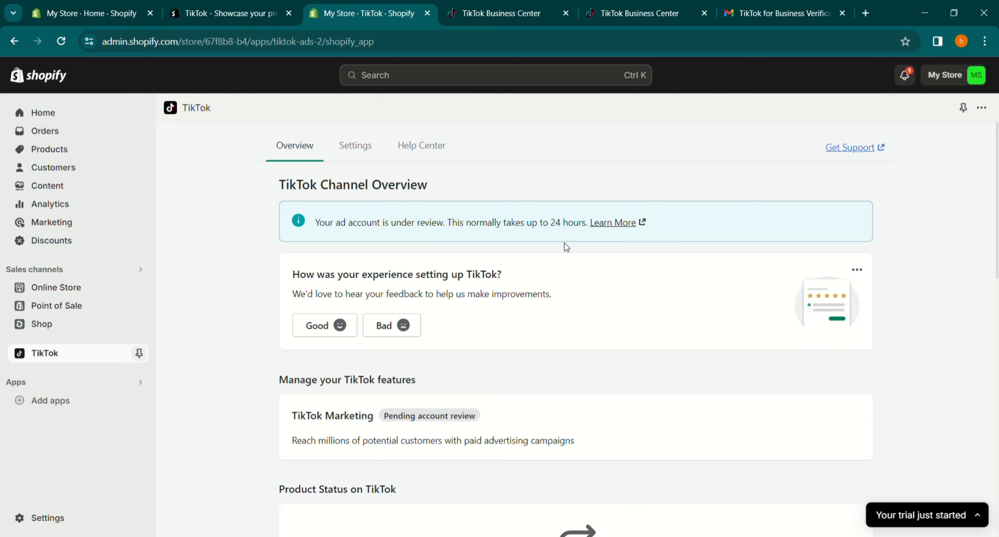
Step: Open the TikTok Ads website, ads.tiktok.com, in a new tab from the finished channel overview
key("ctrl+t")
type("ADS.")
key("Return")
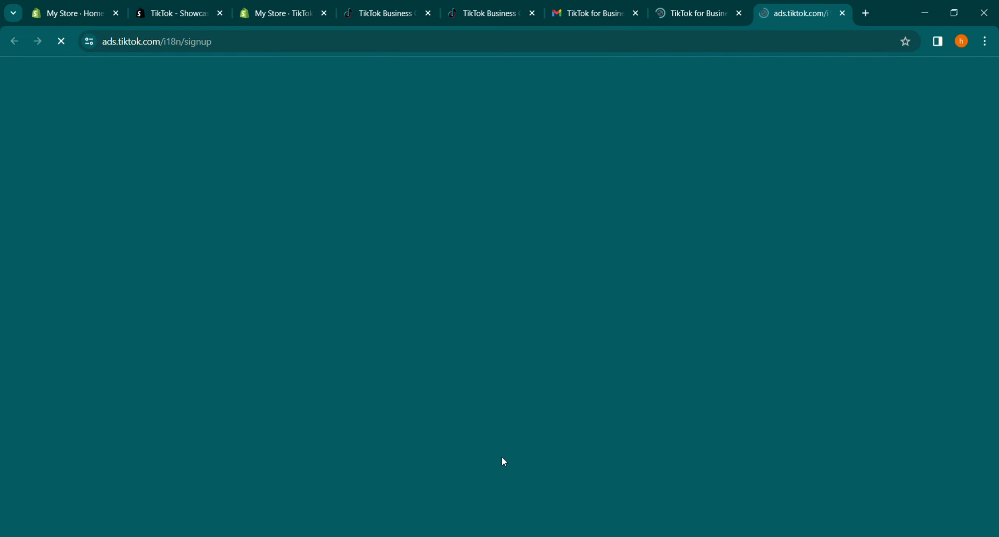
Step: Open the Web Events section of Events Manager and show the overview of the TikTok Pixel for Shopify
mouse_move(304, 80)
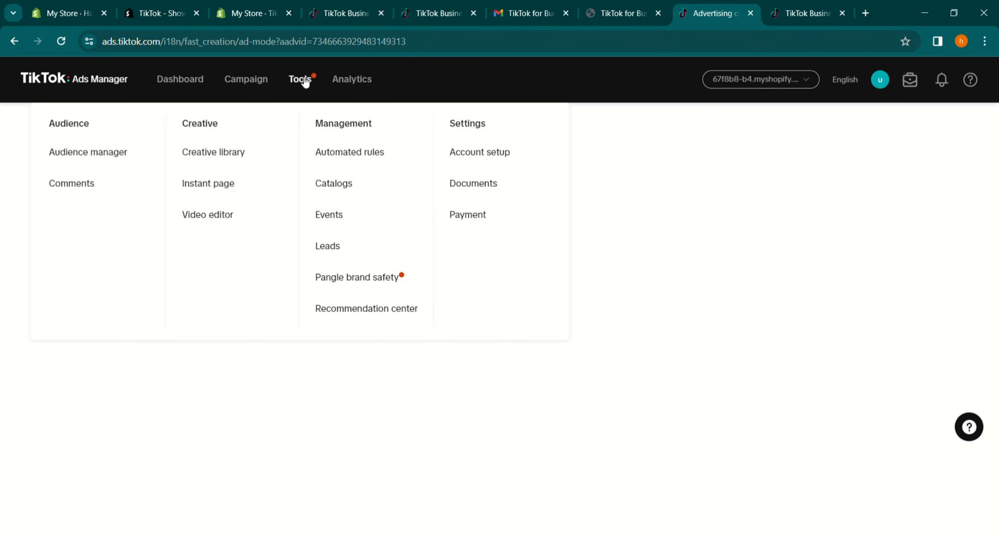
left_click(347, 224)
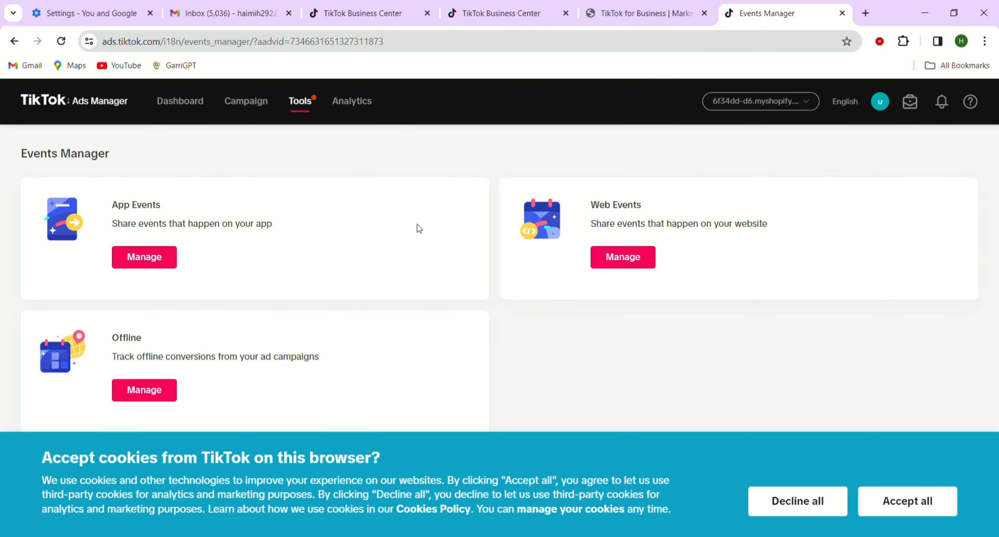
left_click(619, 259)
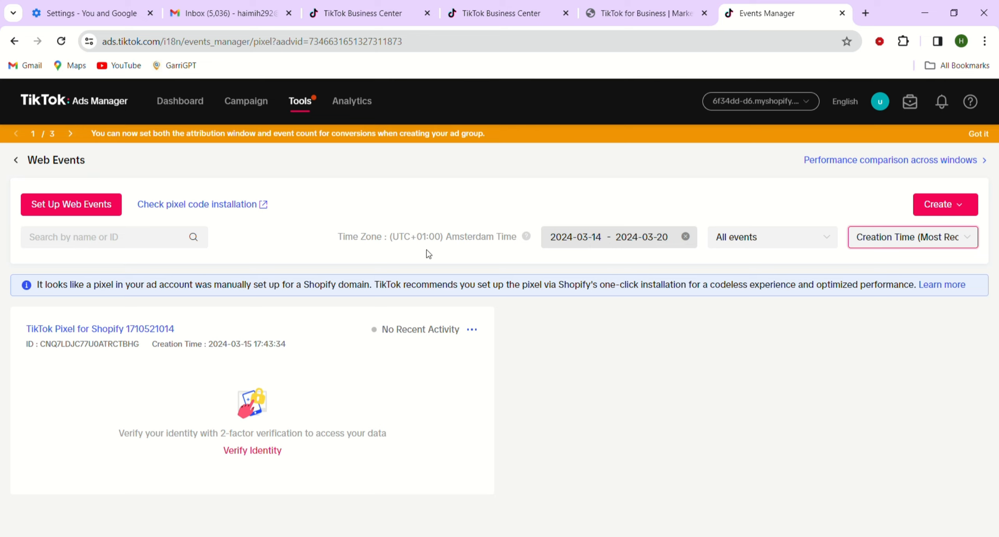
left_click(63, 329)
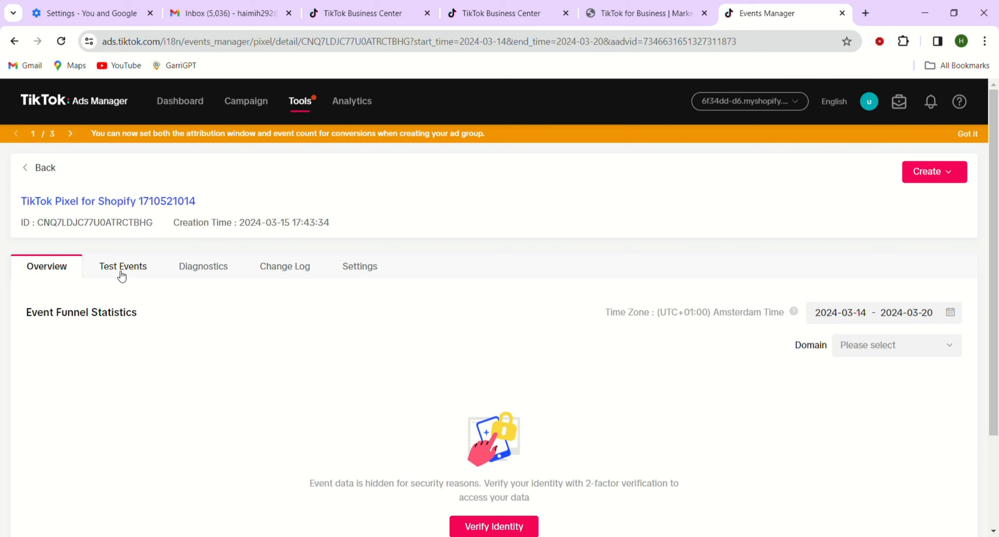
scroll(187, 390, "down", 3)
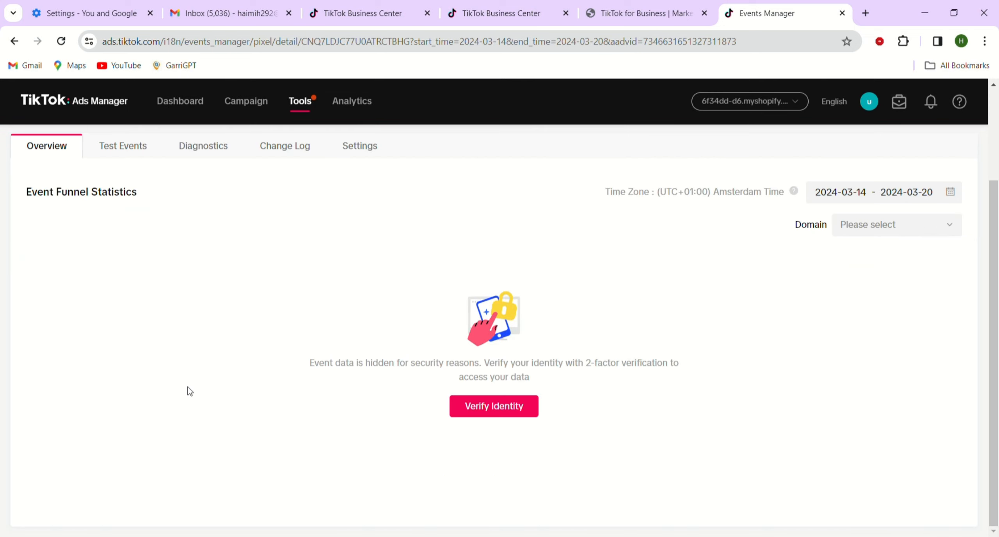
scroll(189, 390, "up", 3)
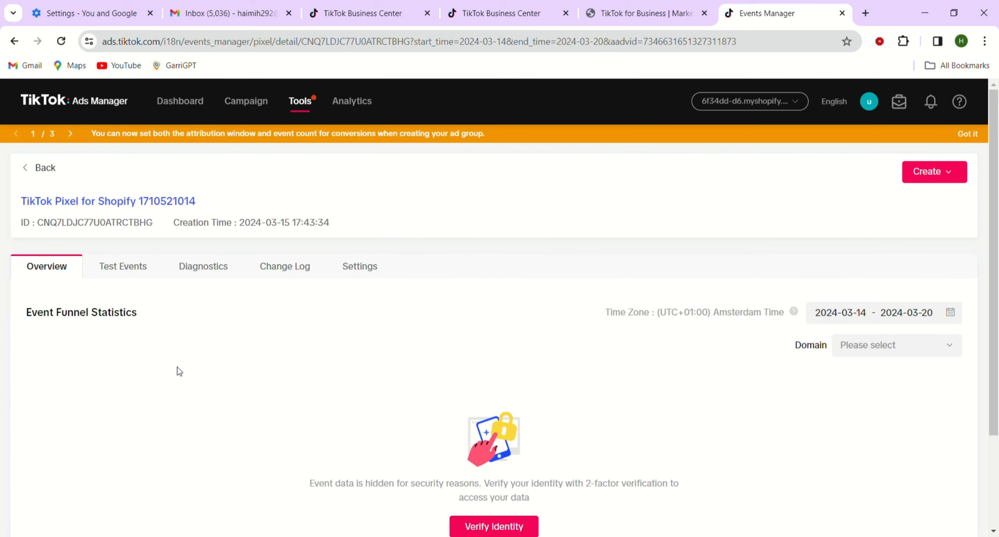
Step: Review the pixel's test event instructions, diagnostics and change log
left_click(147, 267)
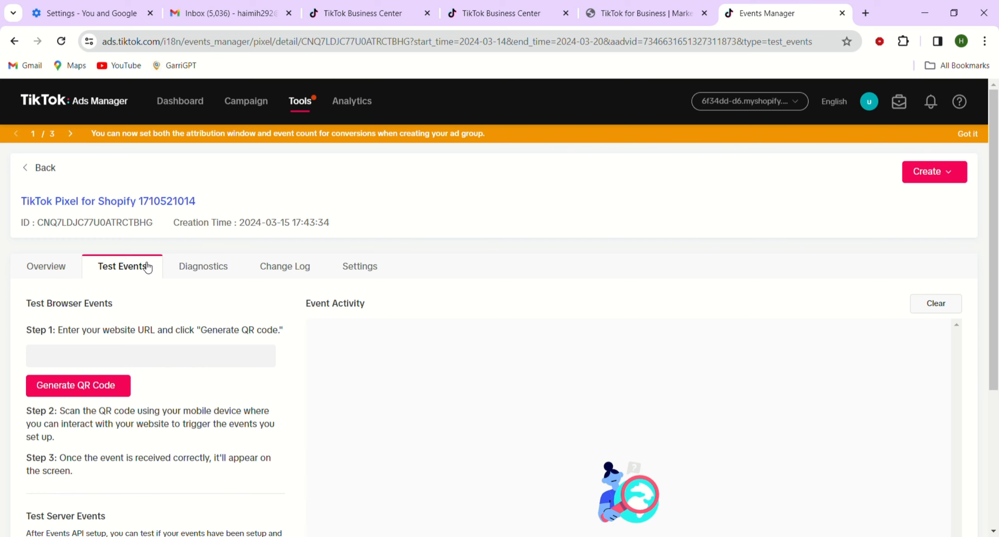
scroll(119, 369, "down", 2)
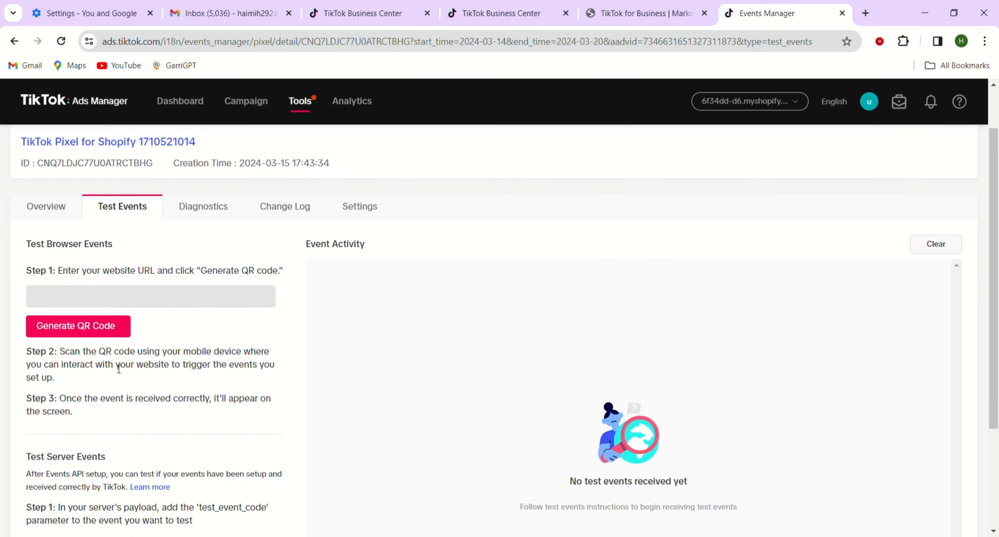
scroll(153, 254, "down", 2)
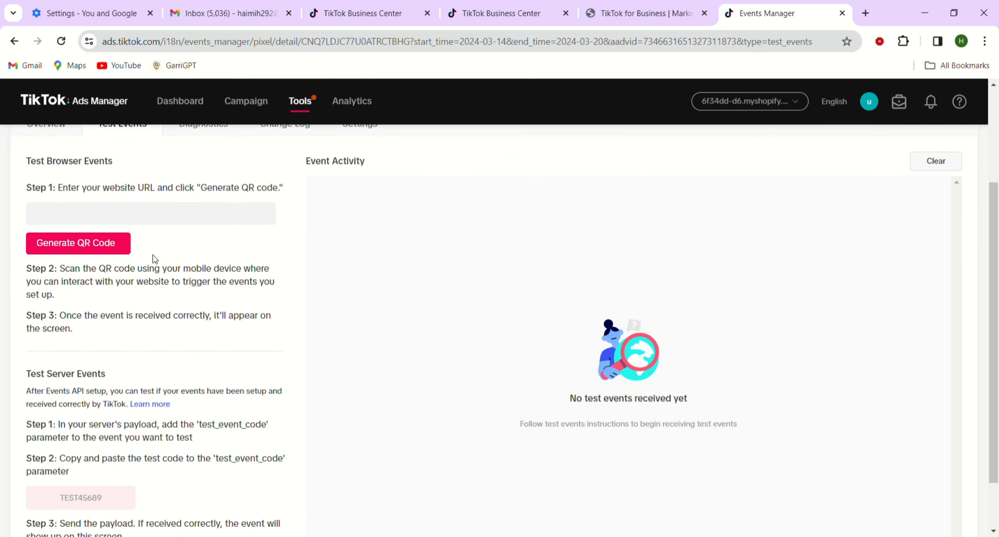
scroll(153, 256, "down", 2)
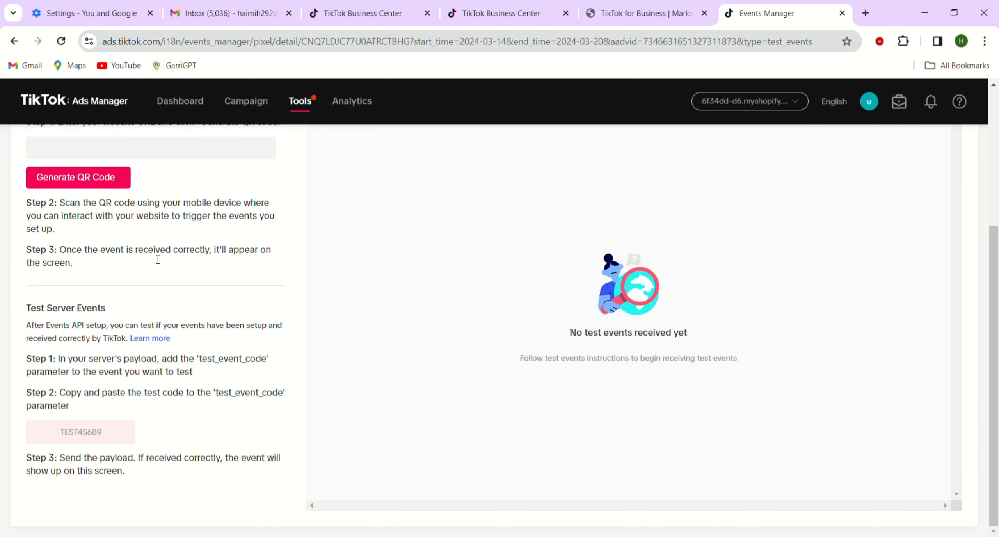
scroll(158, 260, "up", 4)
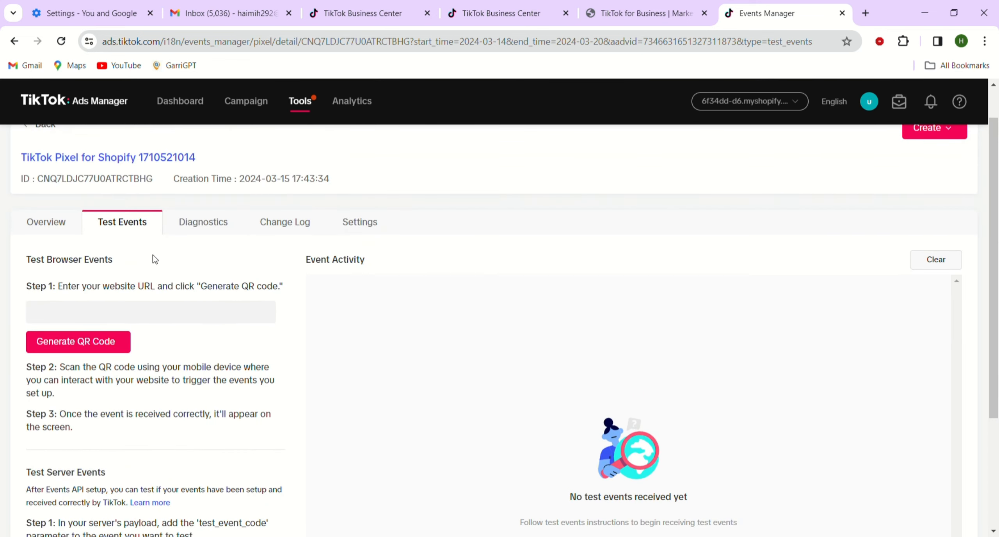
left_click(225, 230)
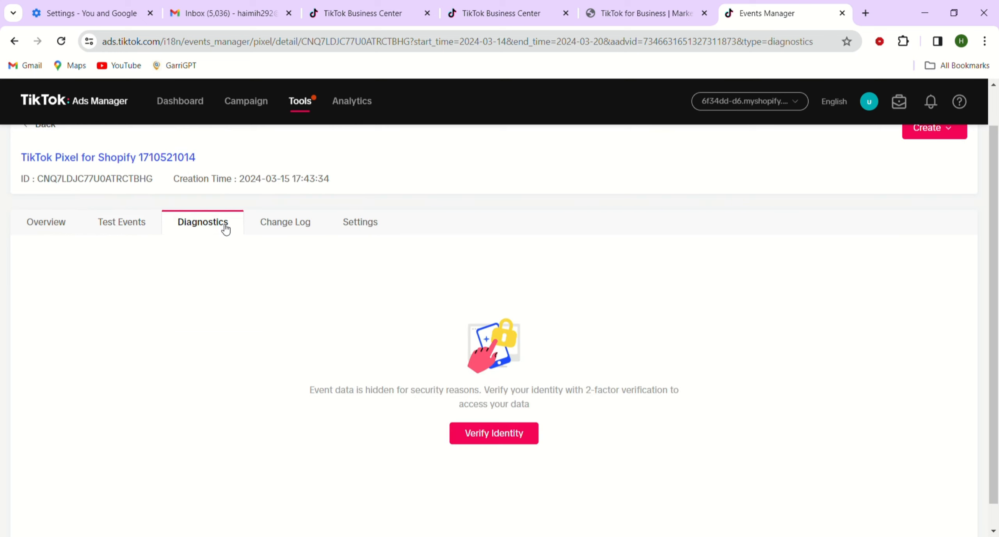
left_click(305, 228)
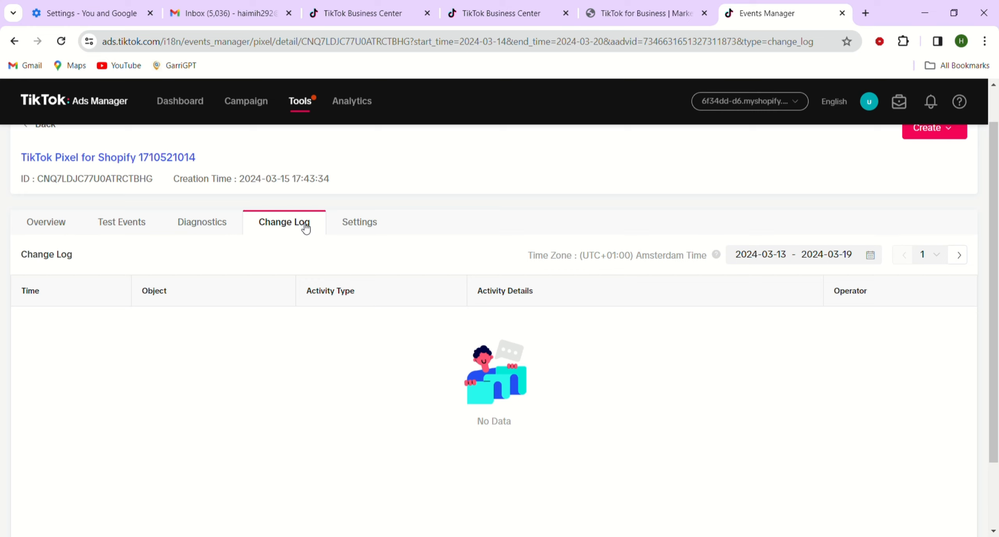
scroll(327, 404, "down", 3)
scroll(328, 404, "up", 4)
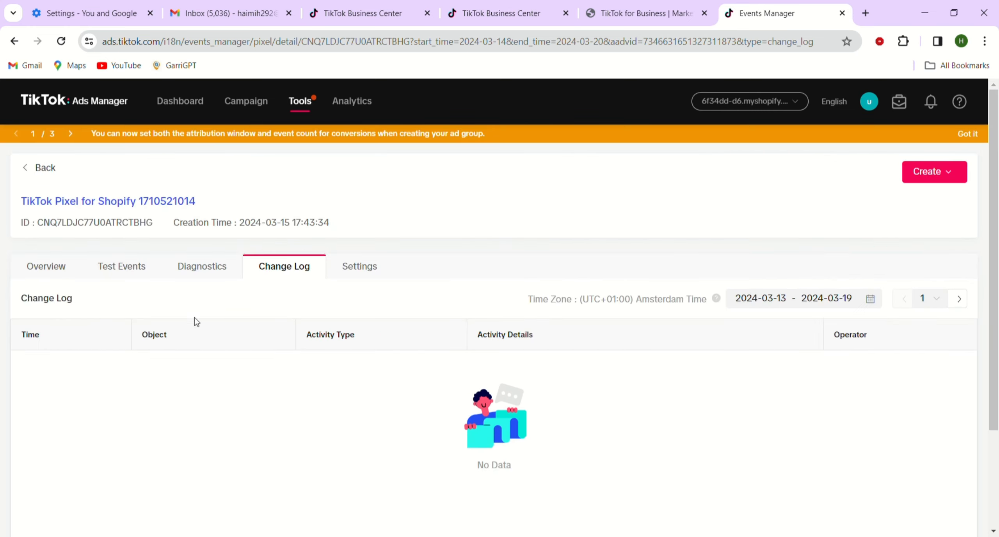
Step: Copy the server test code for the test_event_code parameter from the pixel's Test Server Events instructions
left_click(138, 273)
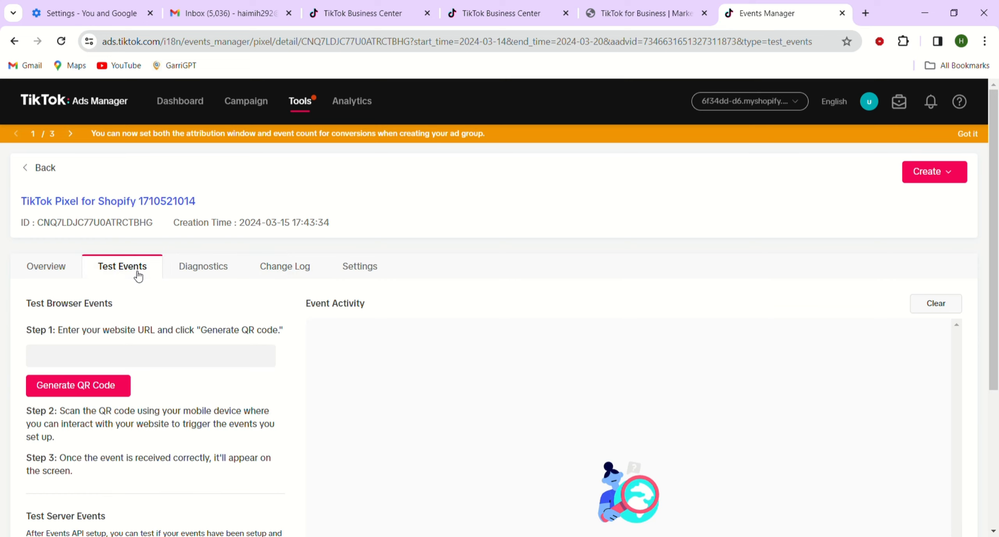
scroll(144, 369, "down", 5)
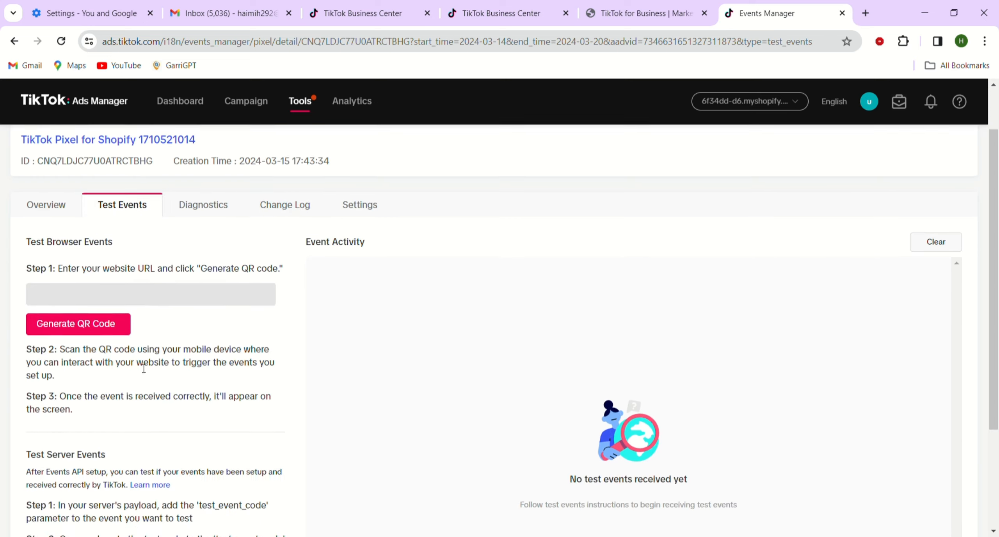
scroll(139, 364, "down", 2)
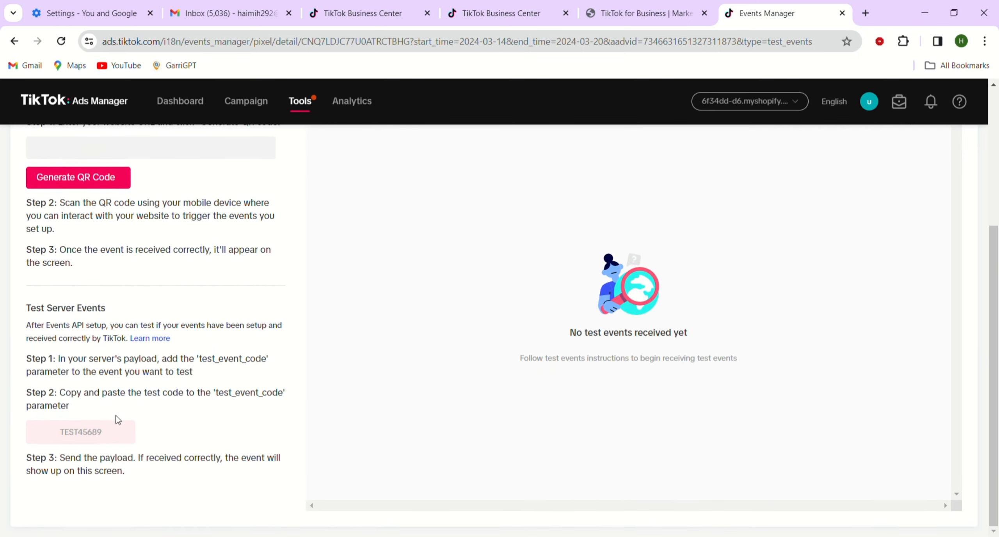
left_click(77, 434)
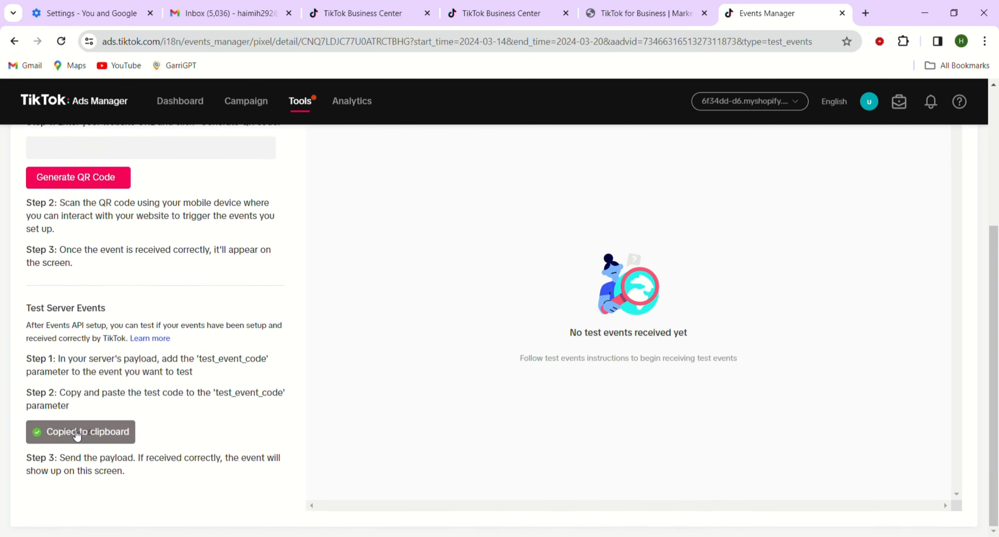